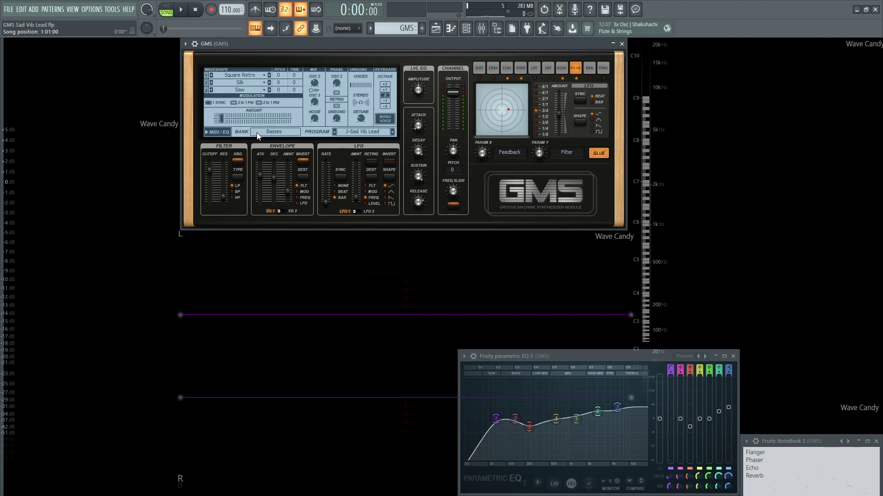
Step: Play back the GMS lead once and stop it to hear the current patch
key("space")
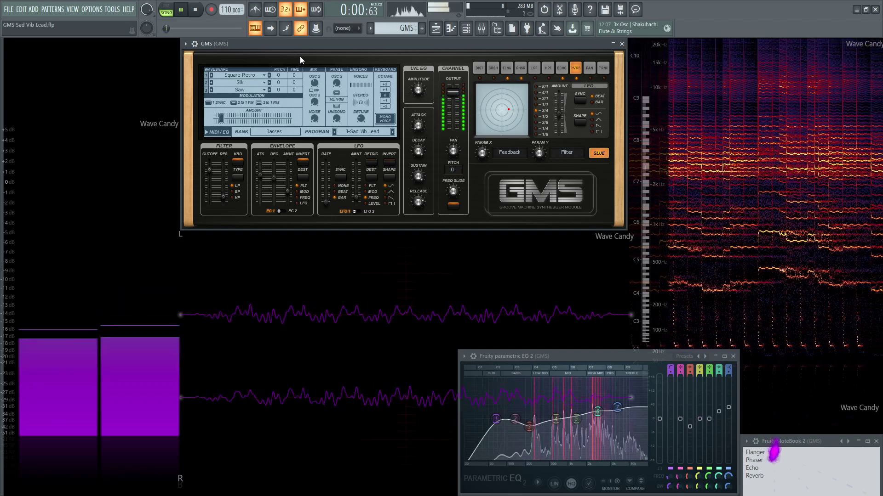
key("space")
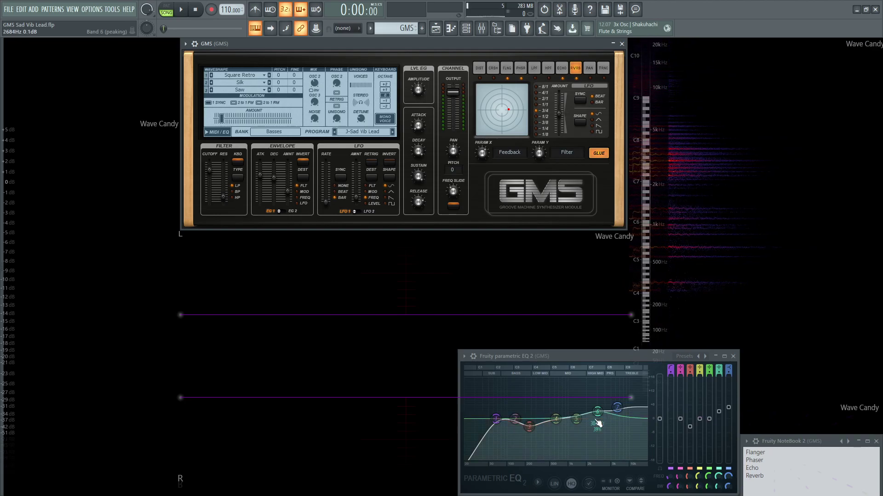
Step: Show the mixer with the GMS insert chain, then hide it again
key("F9")
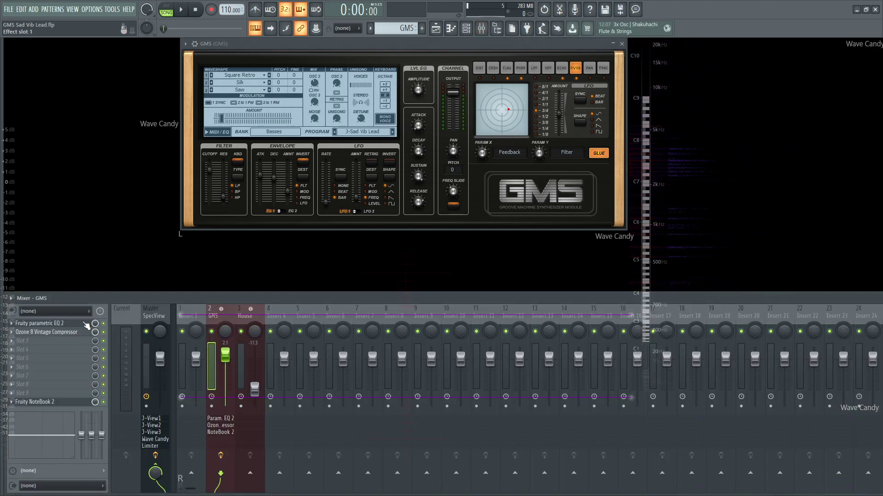
key("F9")
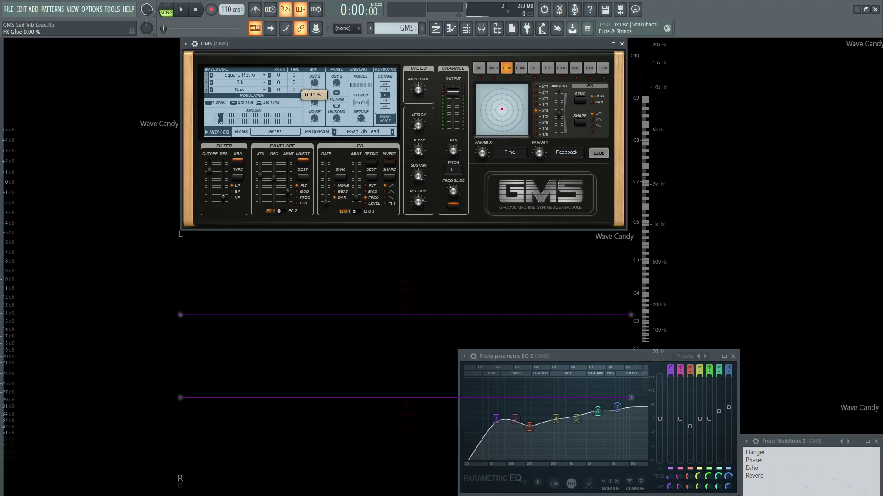
Step: Set the GMS Modulation AMOUNT to 0.09 %, auditioning the lead before and after
key("space")
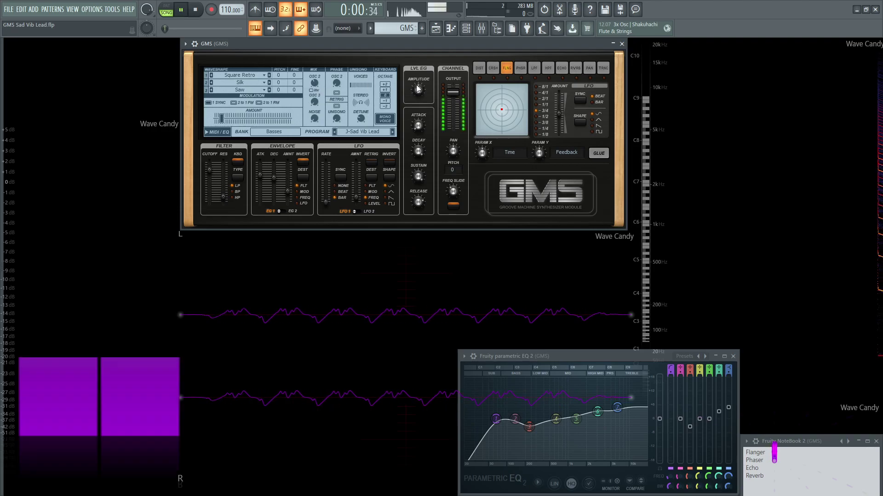
key("space")
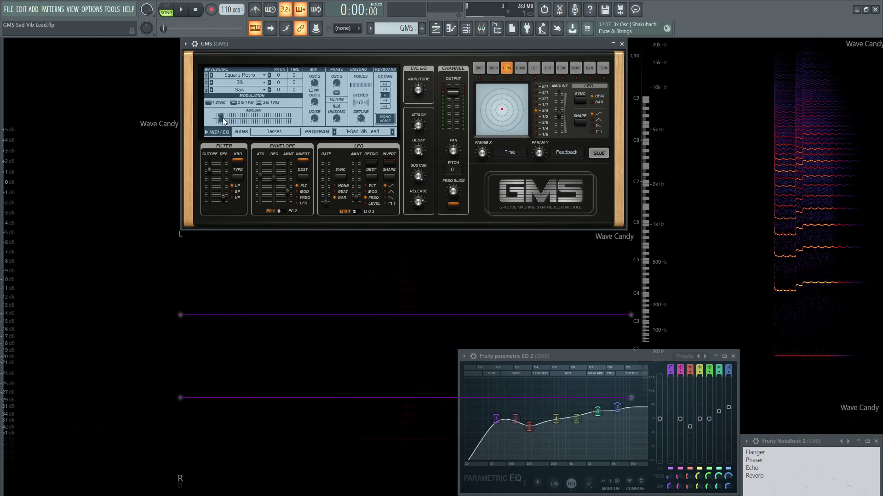
left_click_drag(222, 118, 222, 118)
key("space")
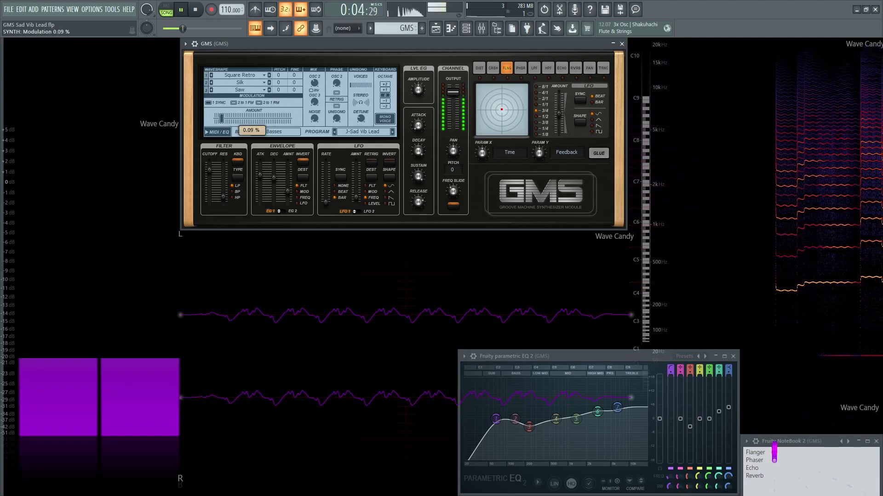
key("space")
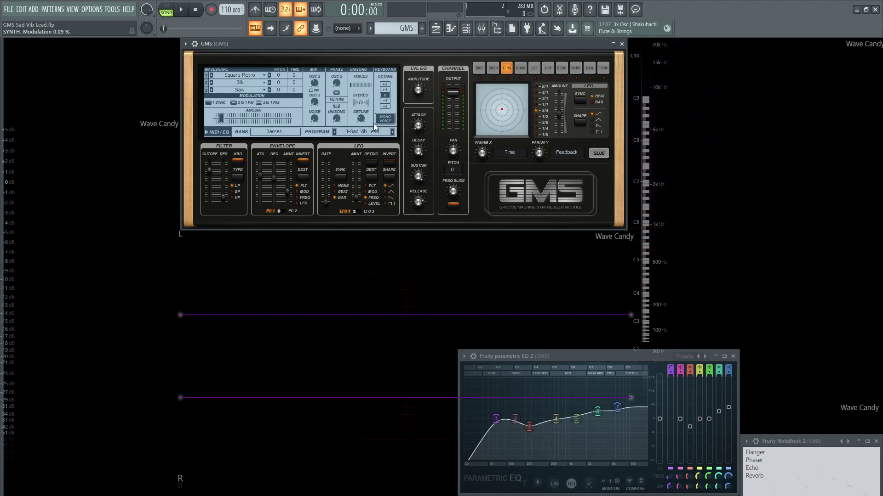
key("space")
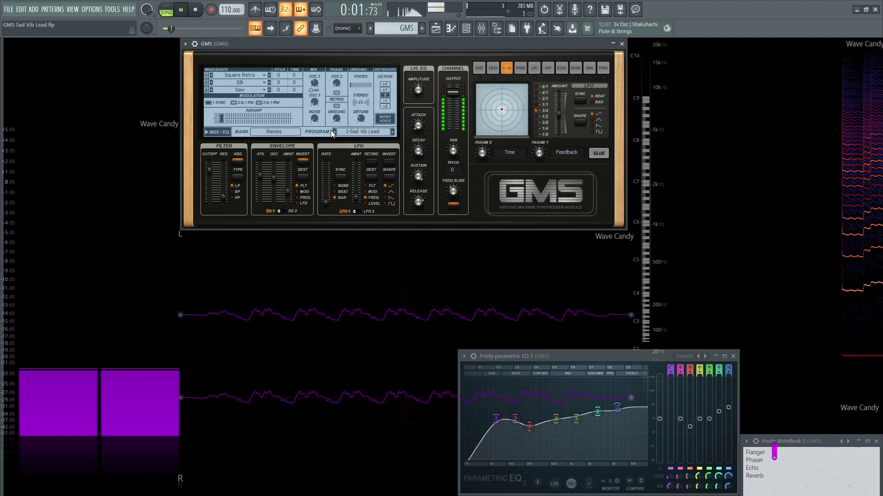
key("space")
Step: Enable Filter KBD tracking at 100 % and compare playback with and without it
mouse_move(213, 168)
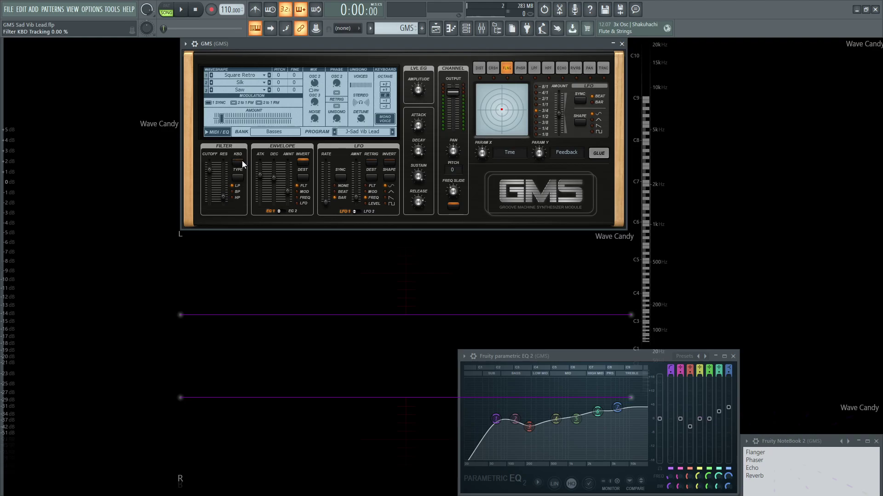
key("space")
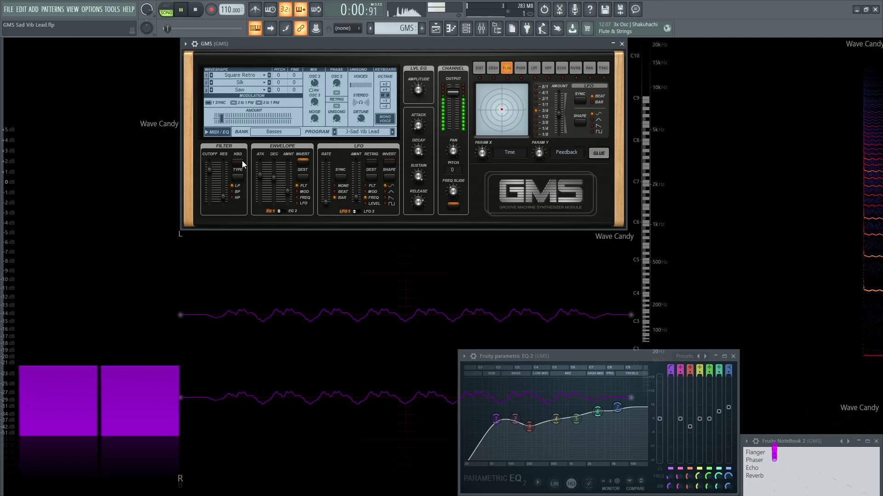
key("space")
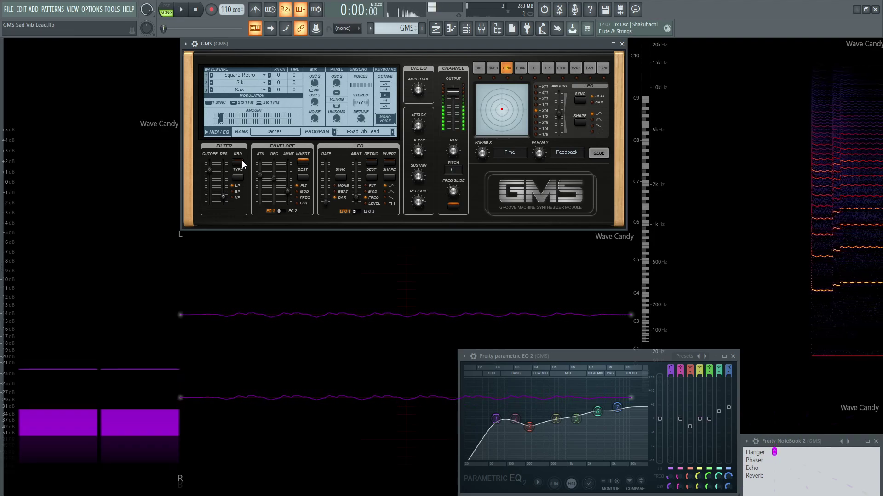
key("space")
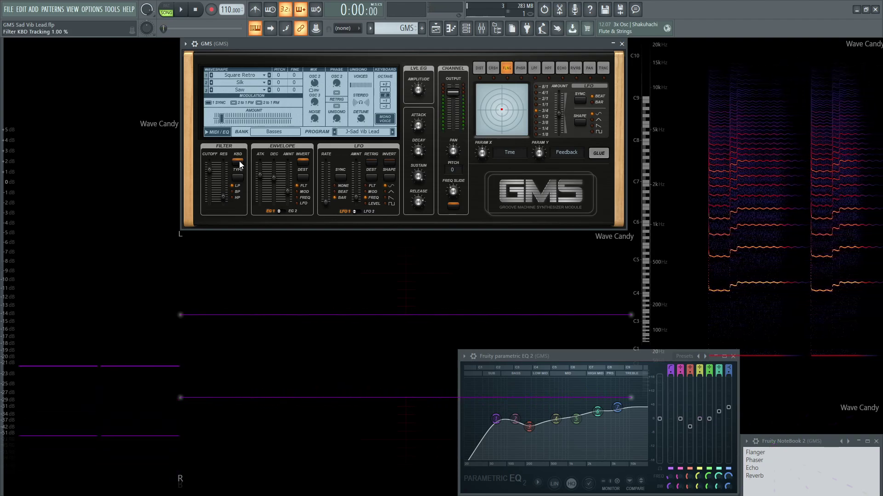
left_click(238, 161)
key("space")
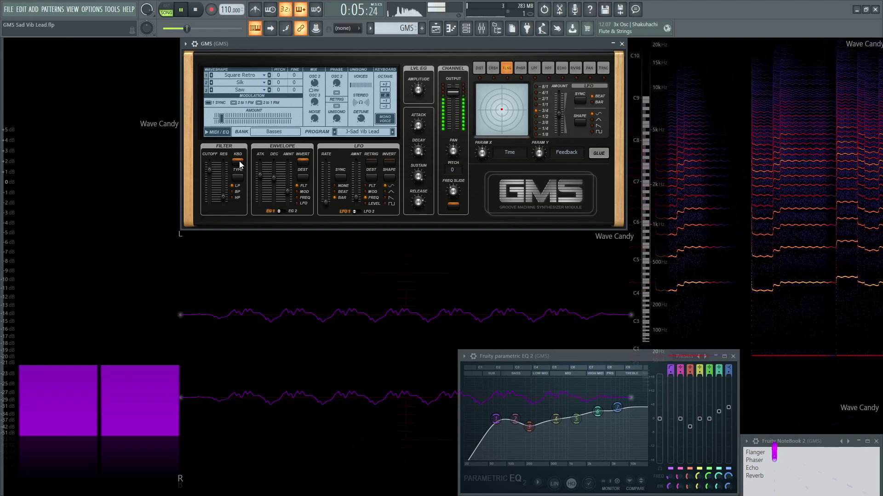
key("space")
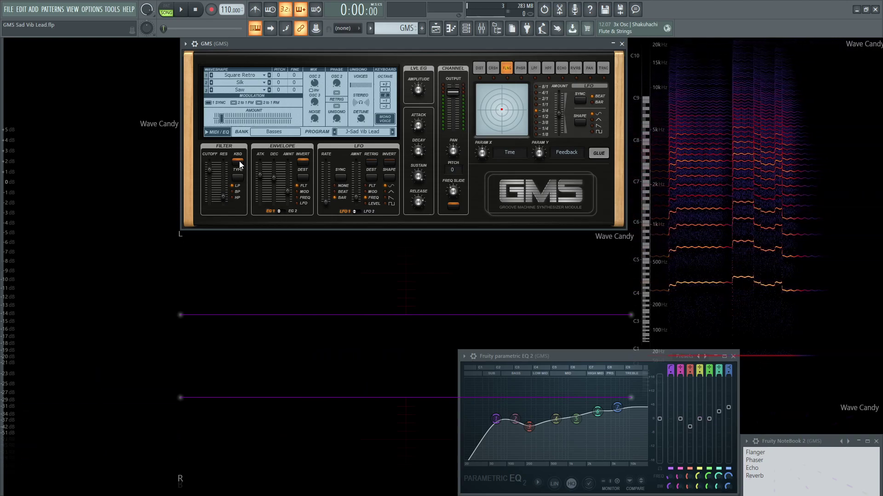
Step: On EG 2, set attack to 0.68 % and amount to 0.27 %, auditioning while adjusting
left_click(292, 212)
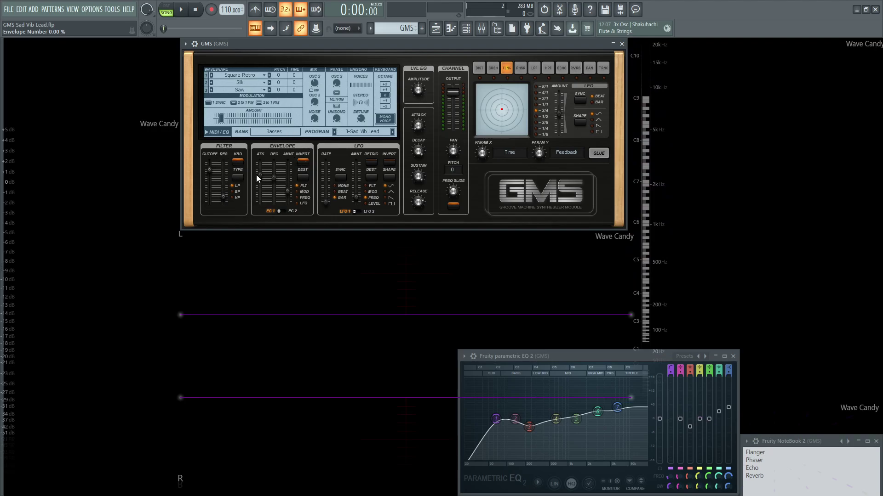
left_click_drag(258, 176, 258, 174)
left_click_drag(288, 194, 288, 193)
key("space")
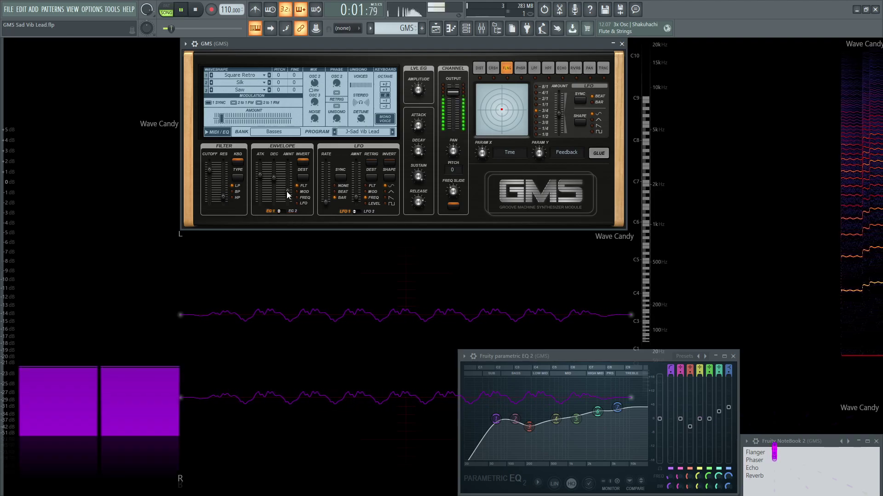
key("space")
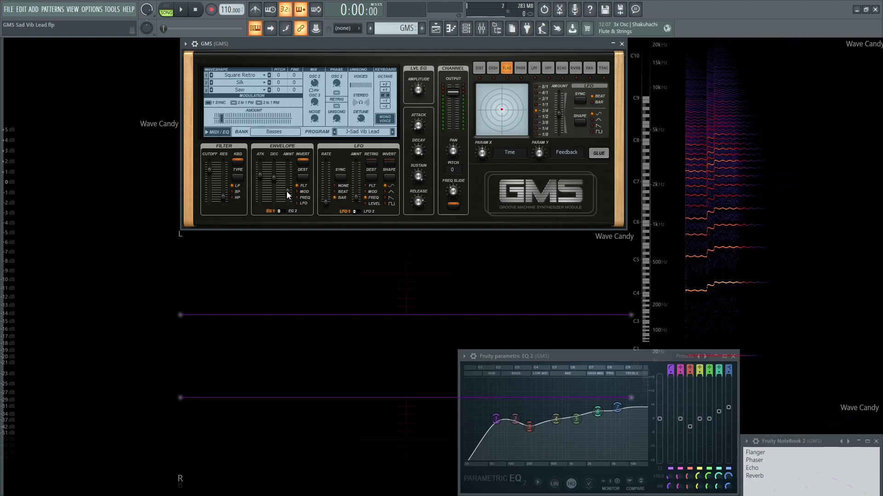
key("space")
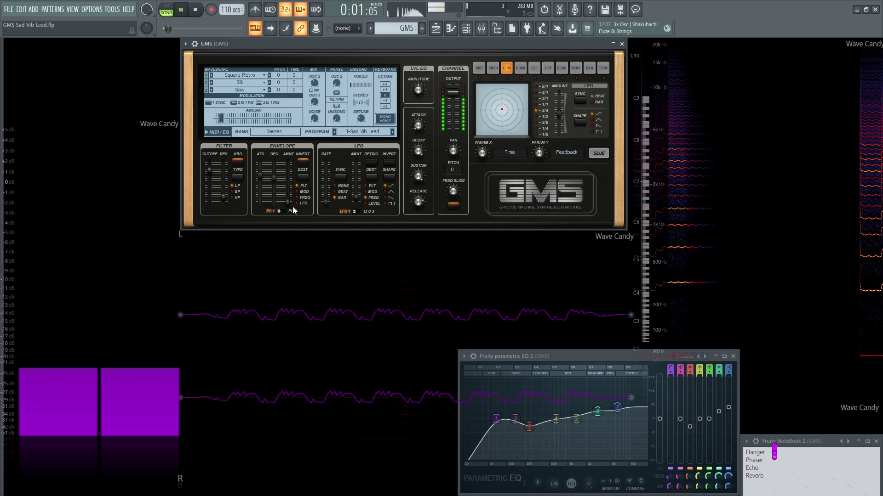
left_click_drag(290, 209, 290, 207)
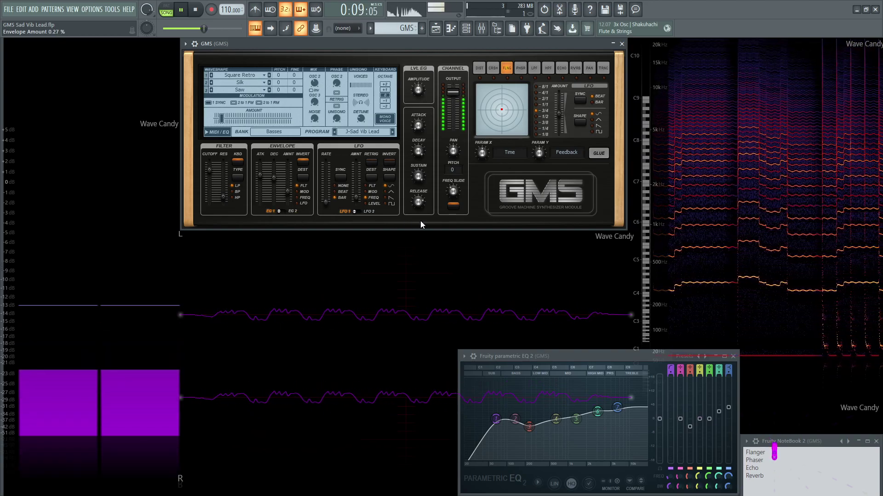
key("space")
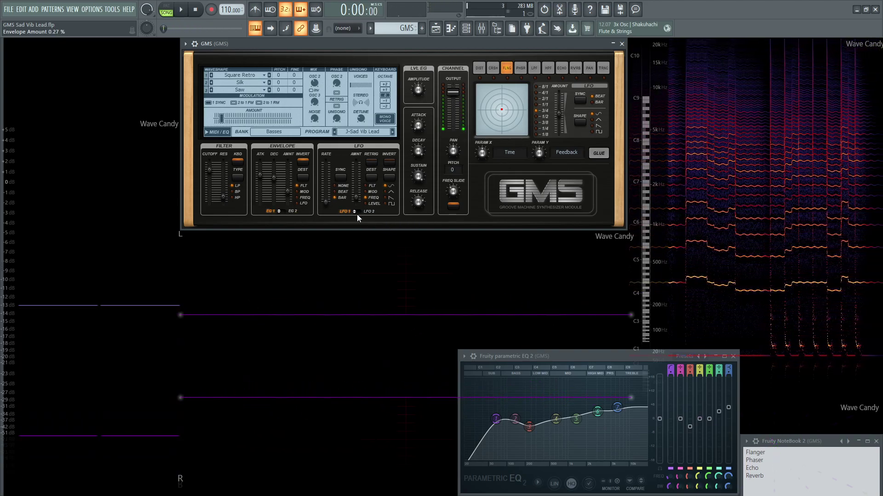
Step: Check the second LFO, return to LFO 1, and audition the lead with a test note
left_click(369, 212)
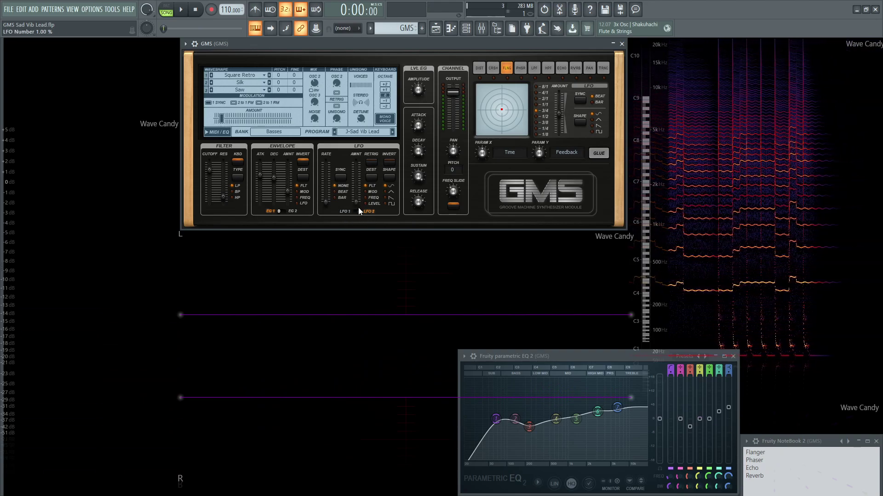
left_click(348, 210)
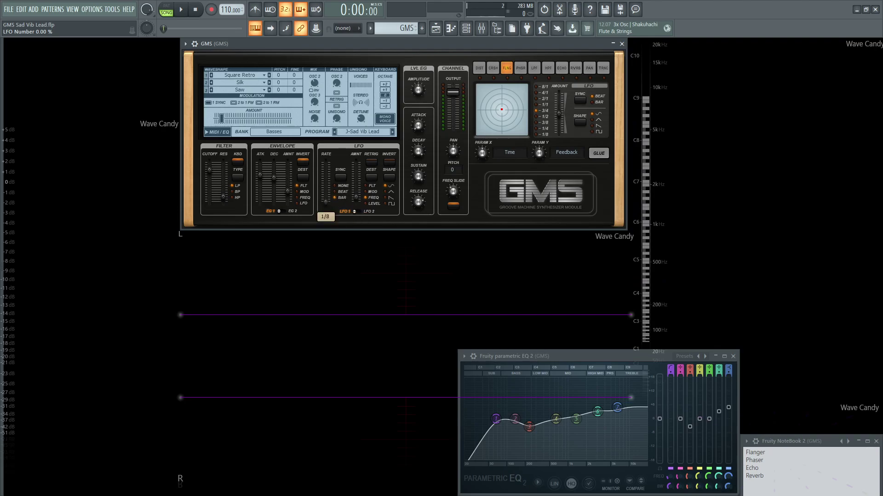
key("z")
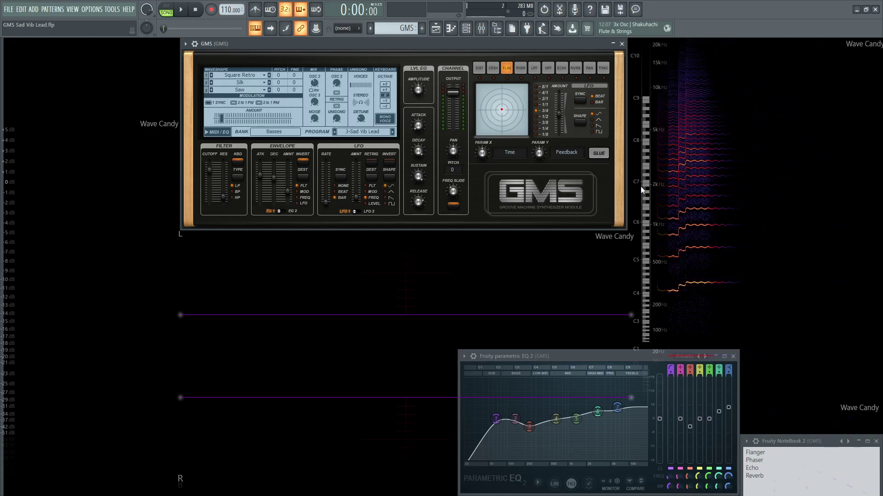
key("space")
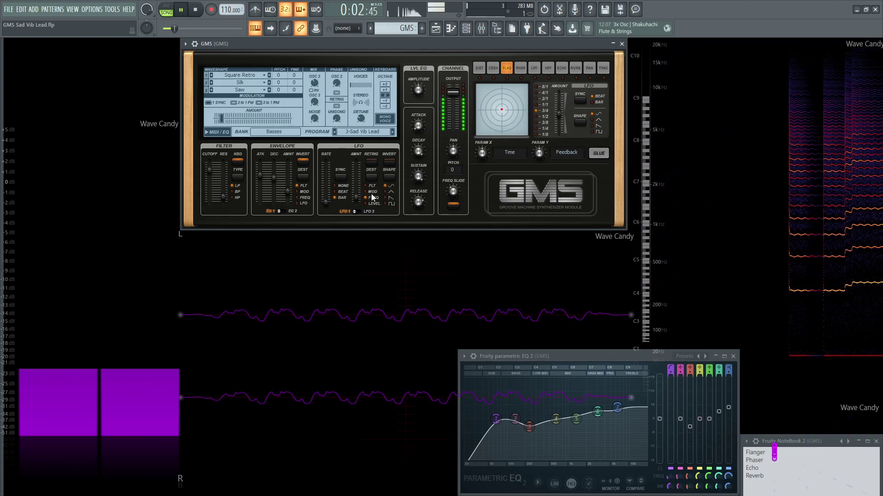
key("space")
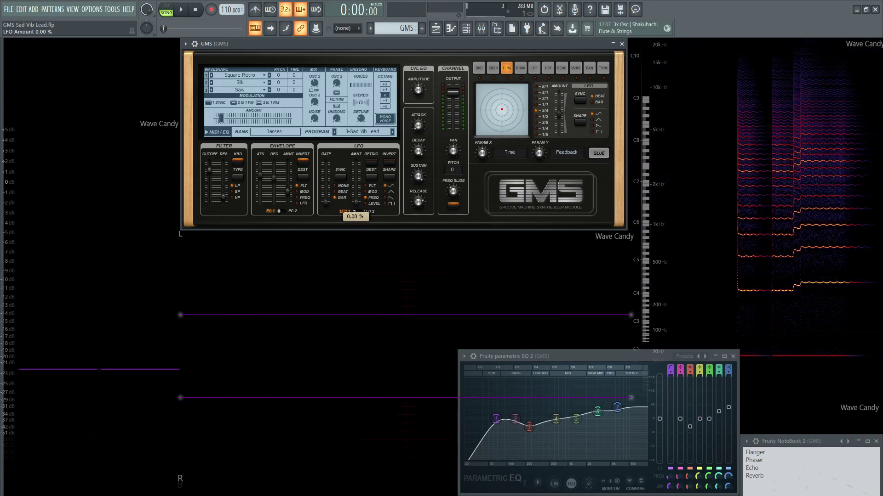
key("space")
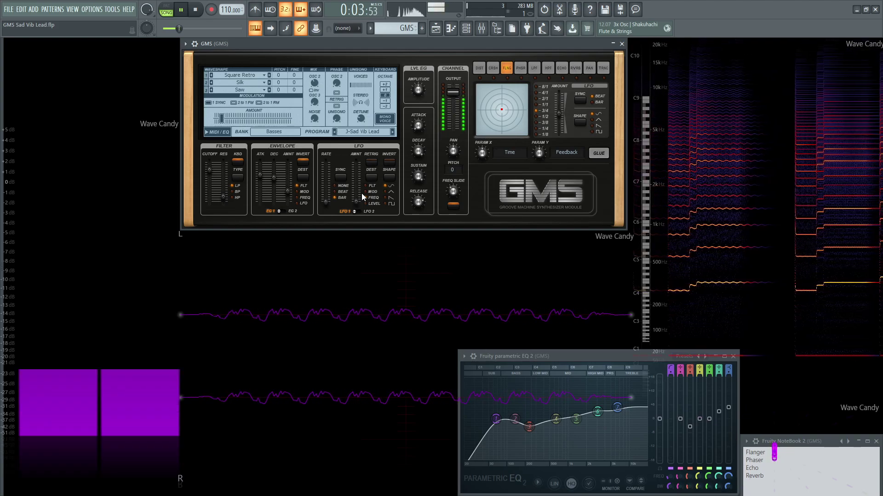
key("space")
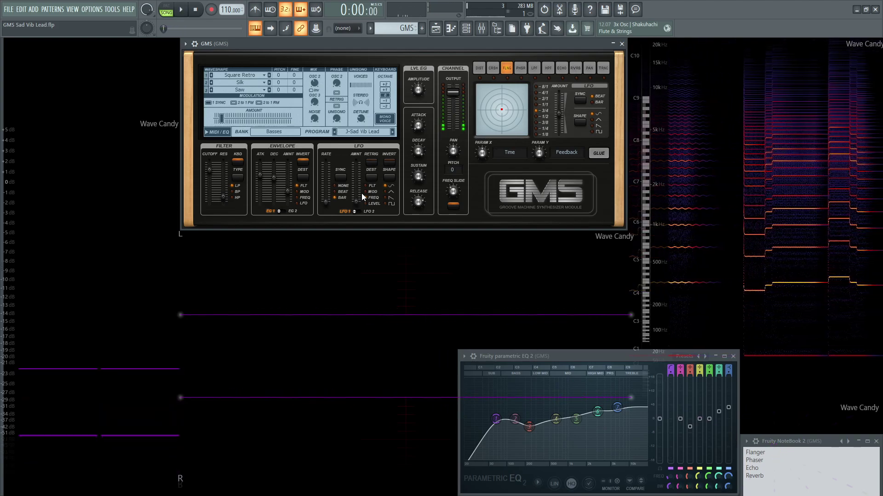
Step: Raise the LFO amount to 0.12 % for a gentle vibrato and audition it
key("space")
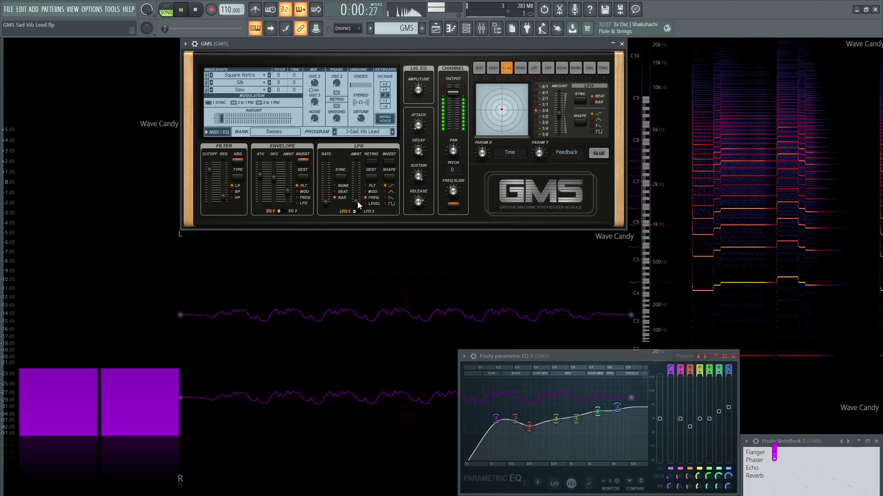
left_click_drag(357, 202, 357, 201)
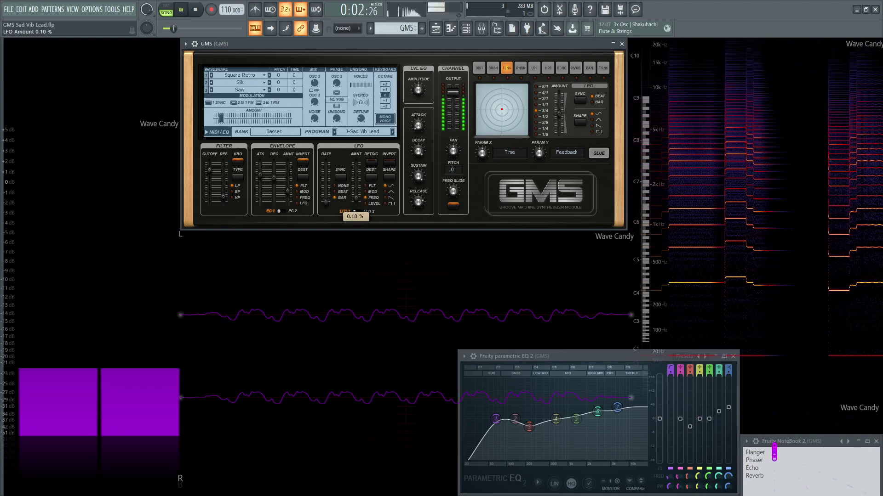
left_click_drag(357, 202, 357, 200)
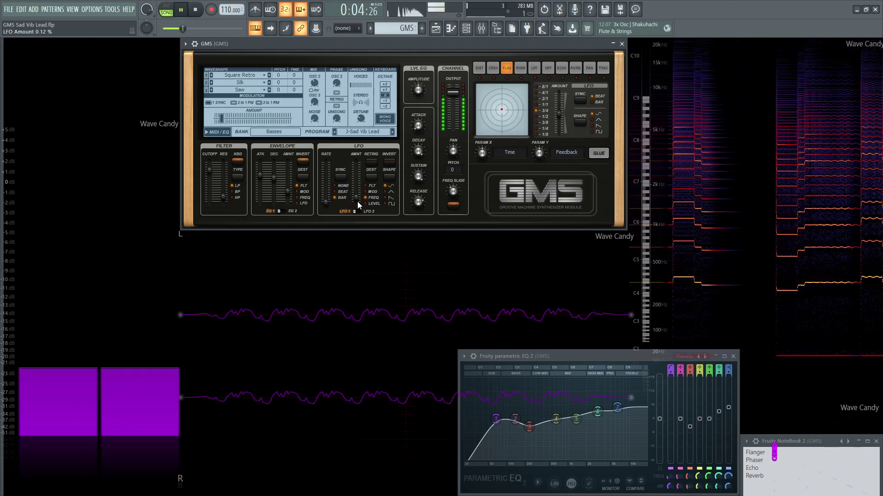
key("space")
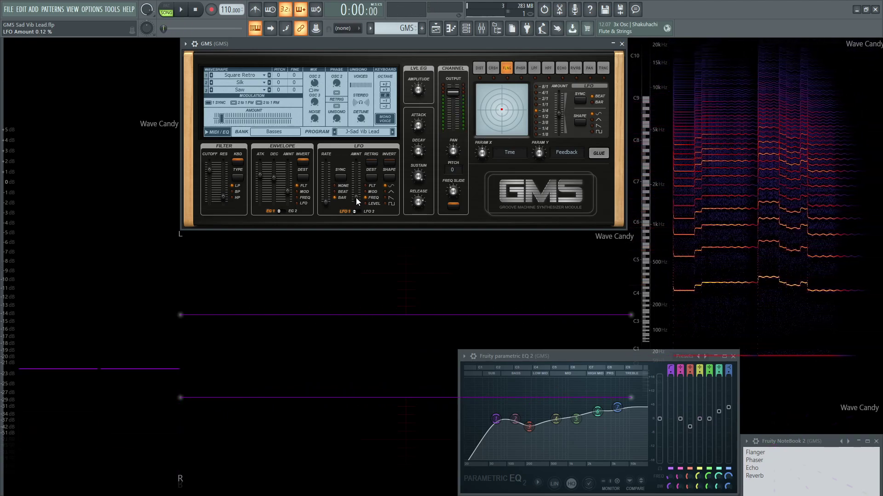
key("space")
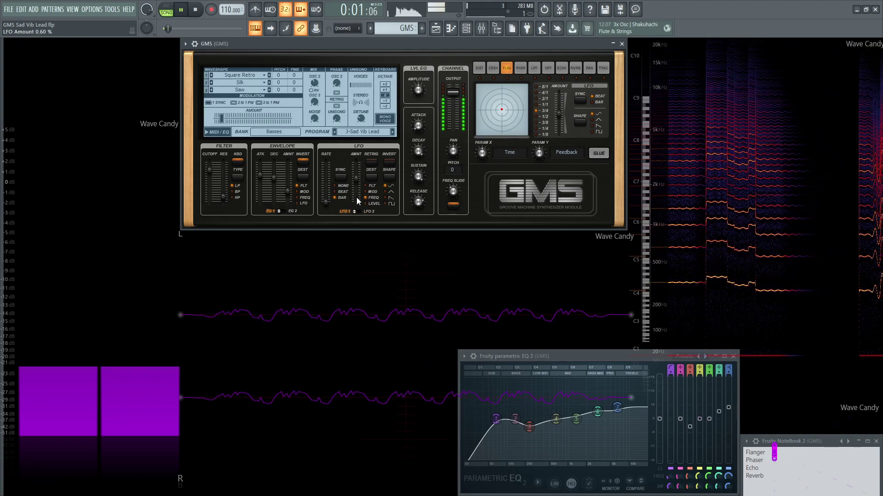
key("space")
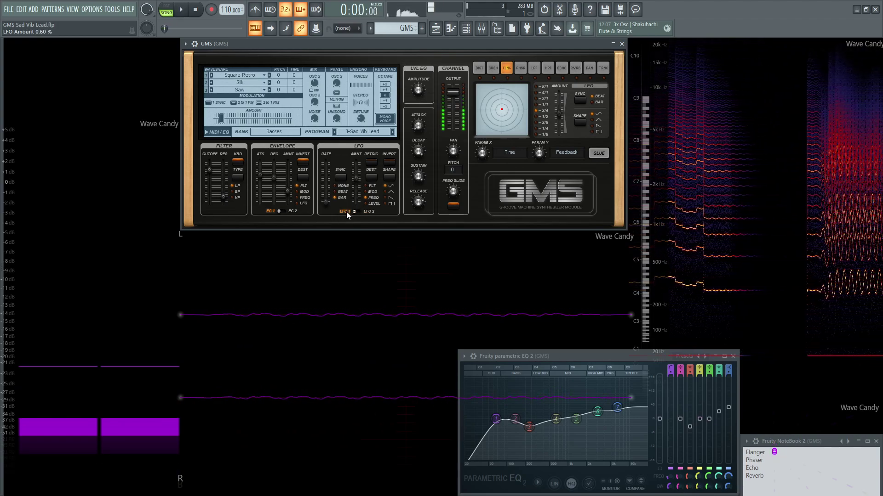
key("space")
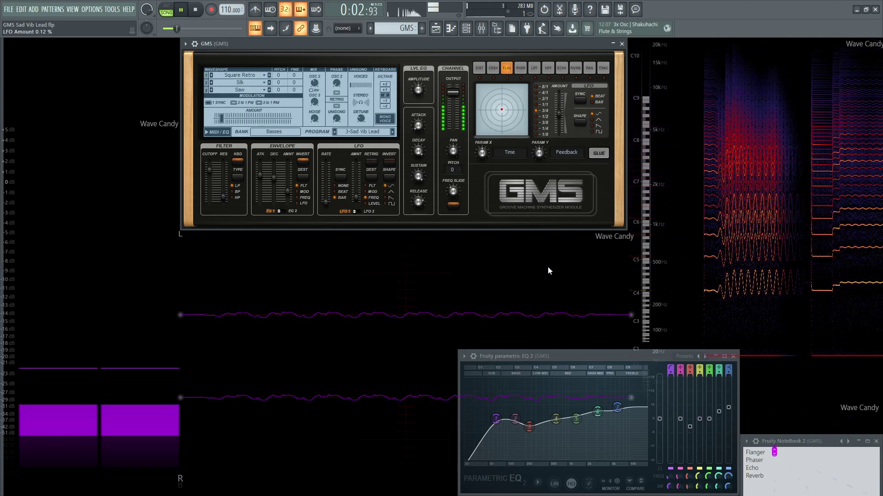
key("space")
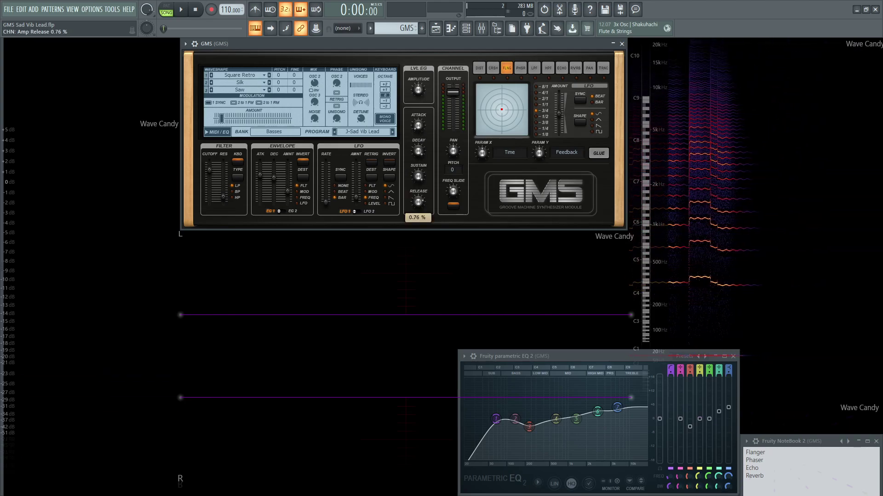
Step: Play A4 and F4 notes to test the lead with its 0.76 % amp release
key("n")
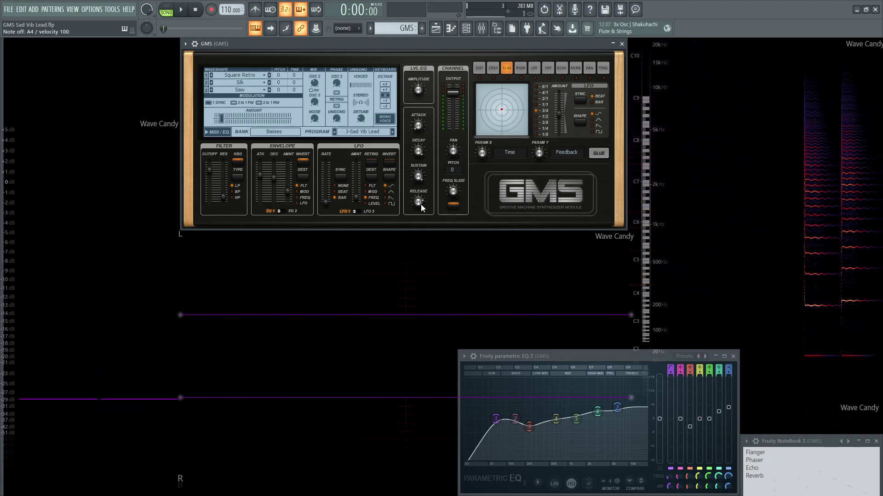
key("v")
key("v")
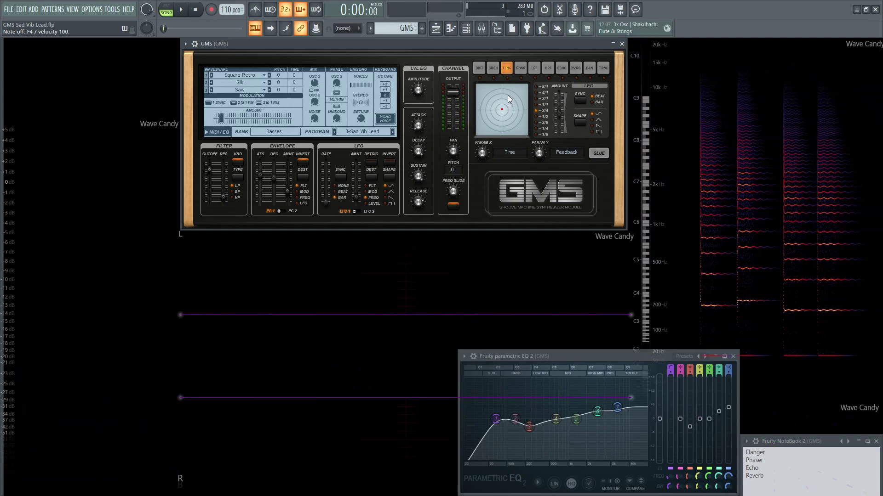
Step: Turn on glue for the flanger, comparing on and off during playback
left_click(600, 155)
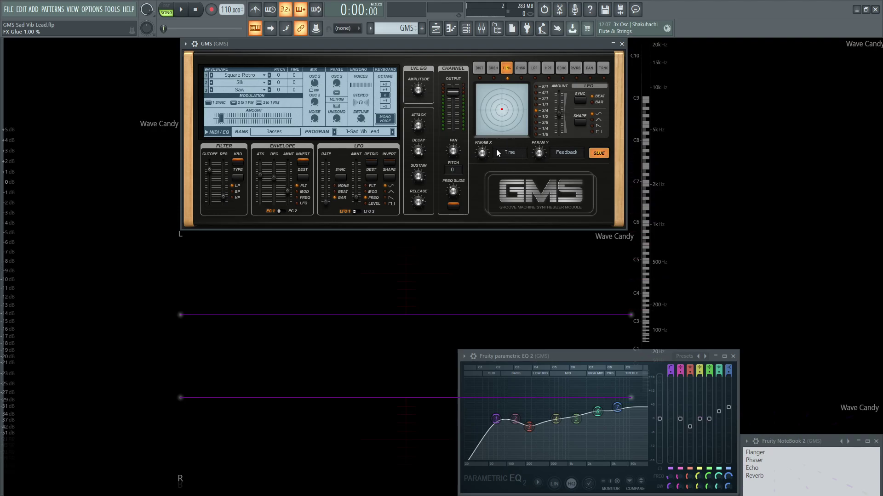
key("space")
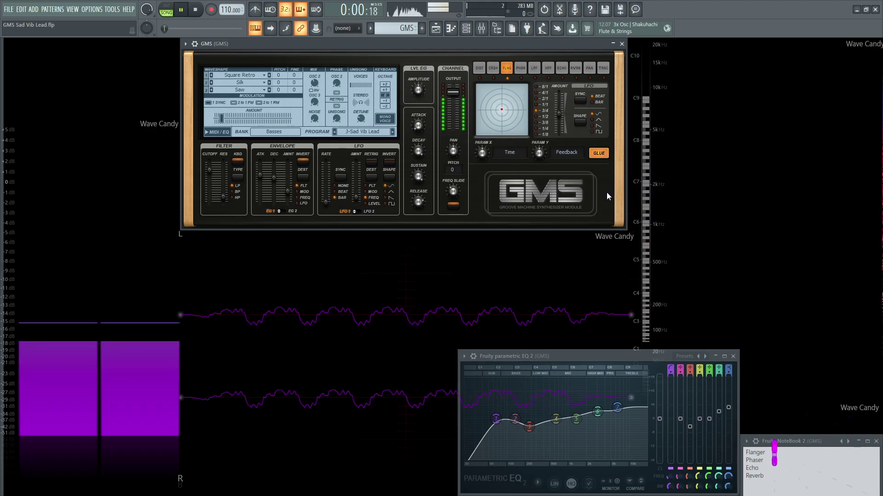
left_click(598, 153)
left_click(599, 154)
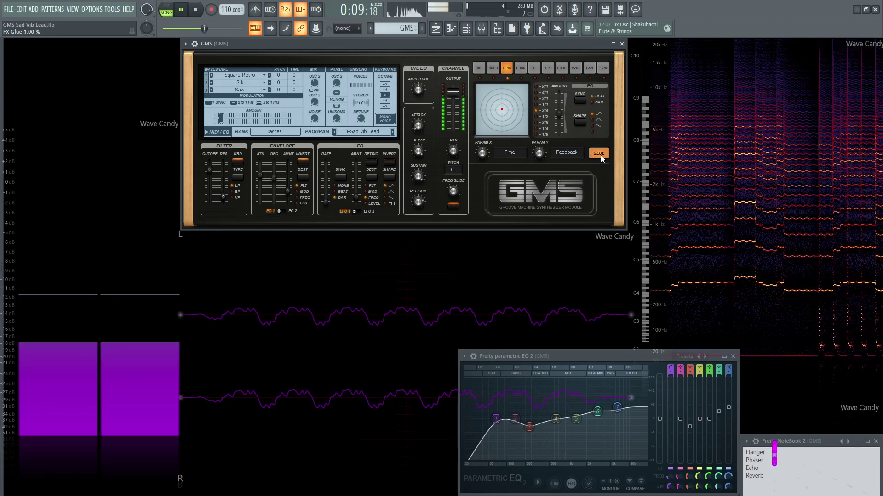
key("space")
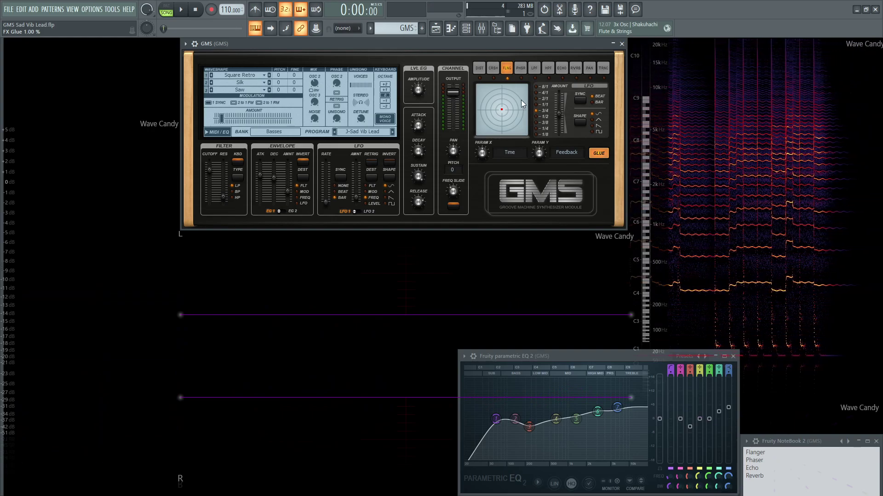
Step: Switch the built-in effect to phaser with glue enabled and play it back
left_click(520, 67)
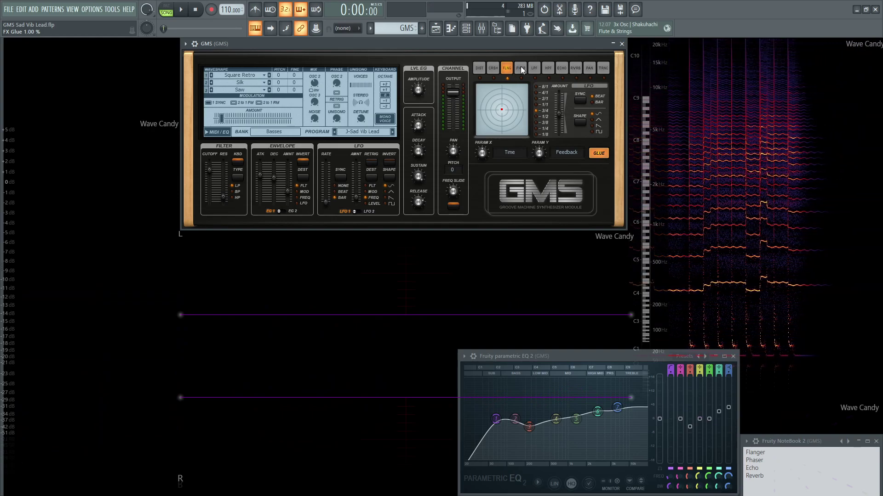
left_click(598, 155)
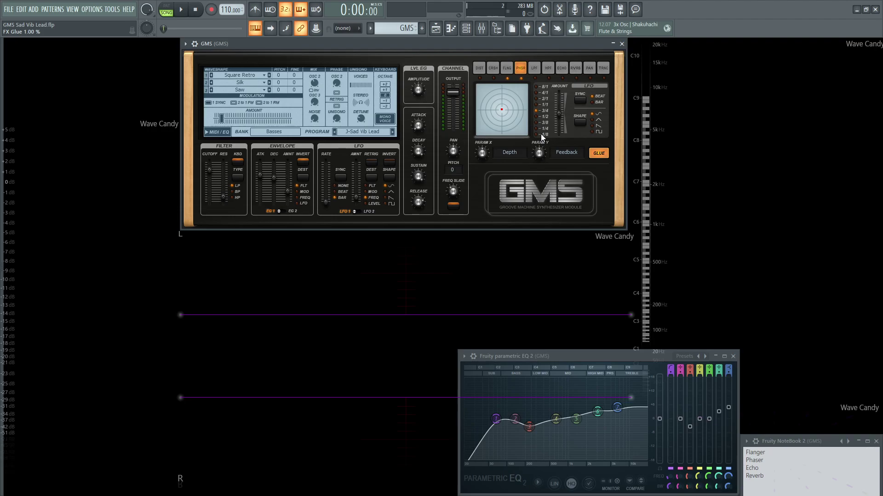
key("space")
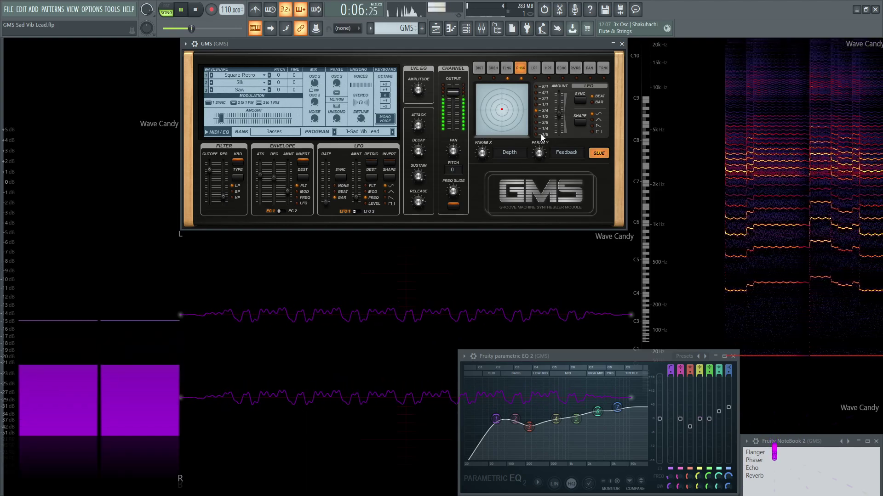
Step: Audition test notes, set FREQ SLIDE to about 0.07 %, and replay a note to hear the glide
key("space")
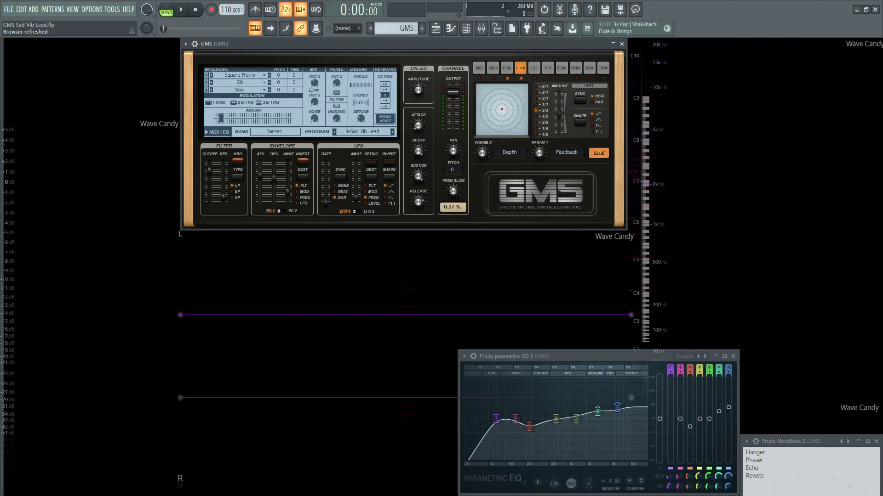
key("space")
key("space")
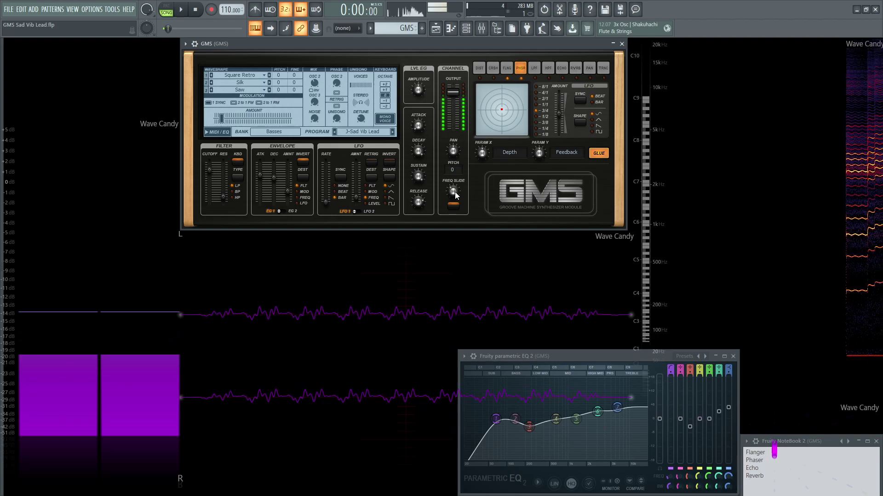
key("n")
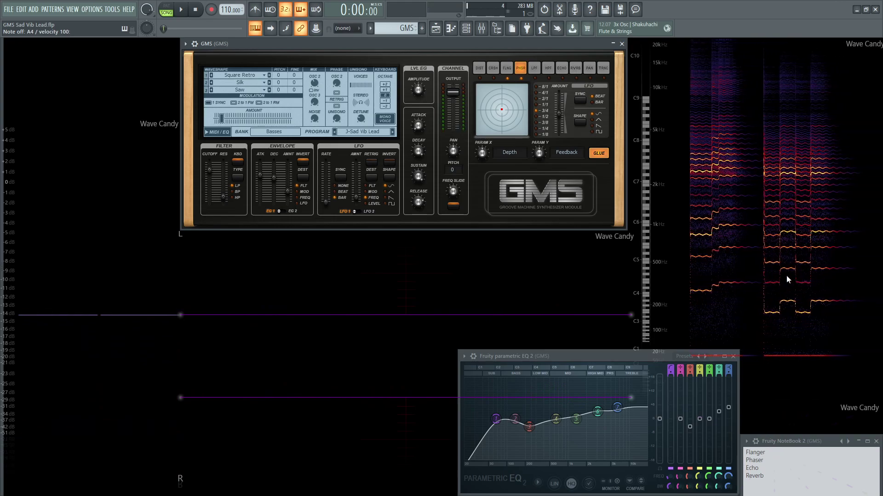
key("w")
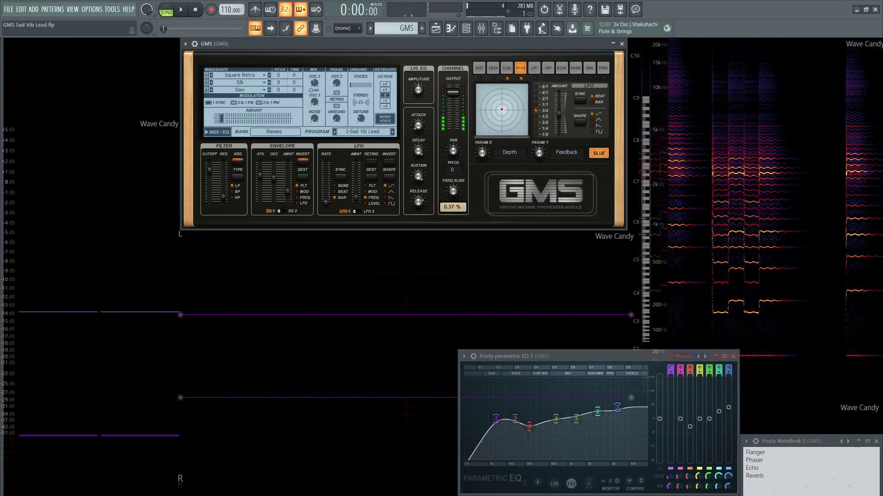
key("x")
key("b")
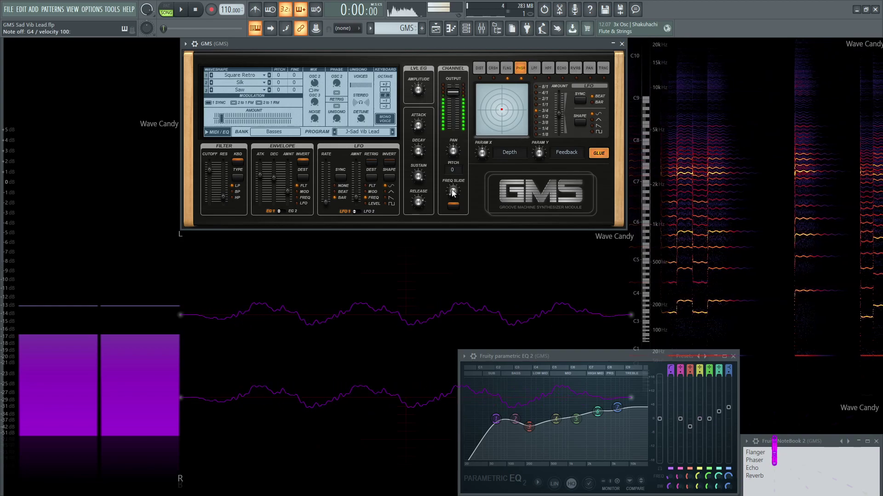
left_click(453, 192)
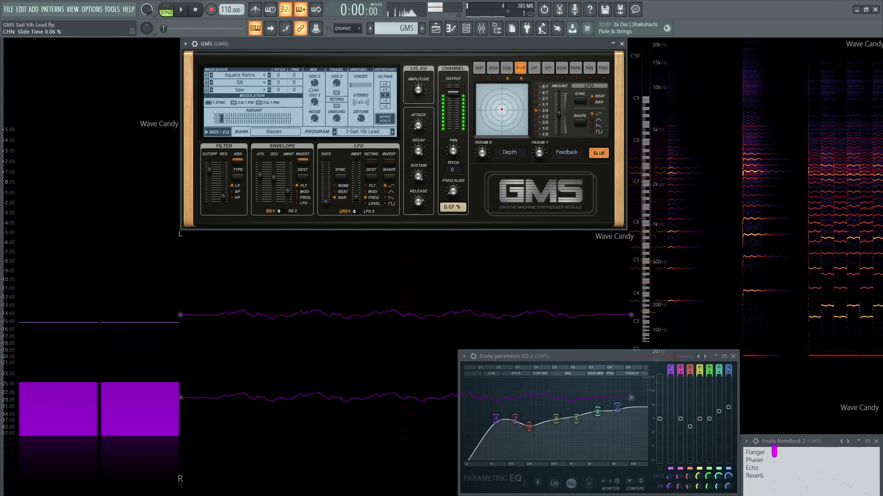
key("b")
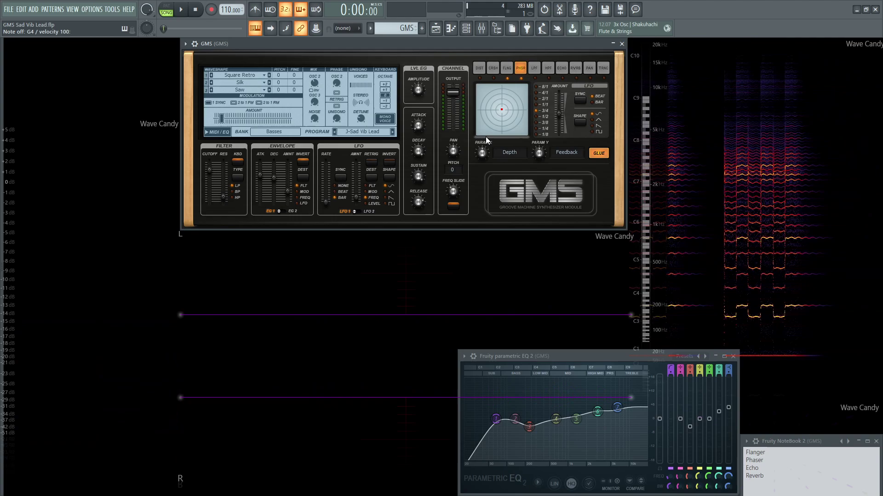
Step: Switch the synth effect to echo with glue on, comparing glue off and on
left_click(557, 68)
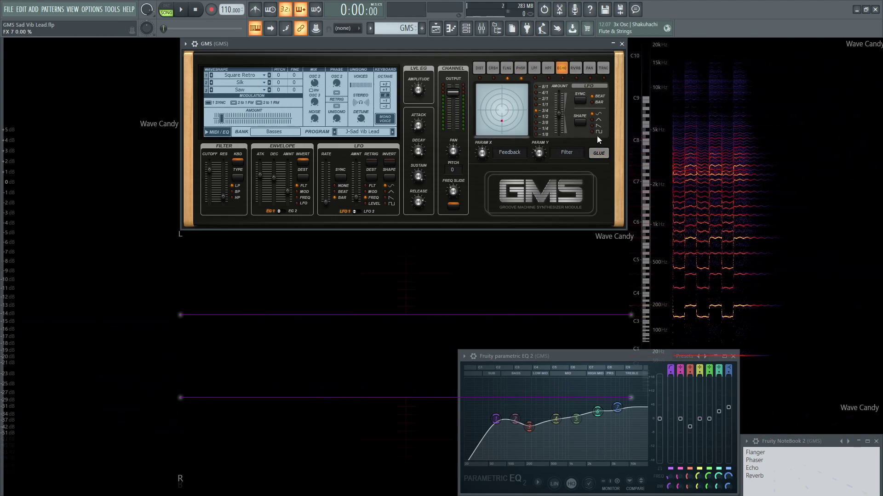
left_click(601, 154)
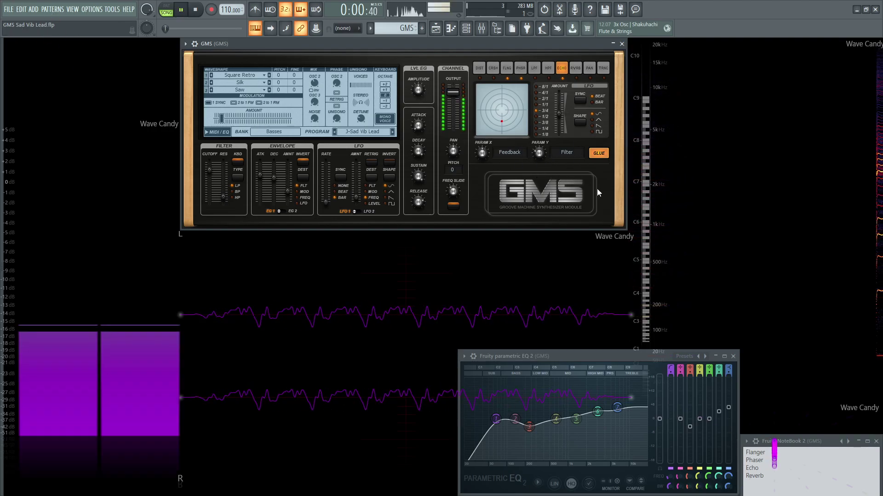
left_click(599, 153)
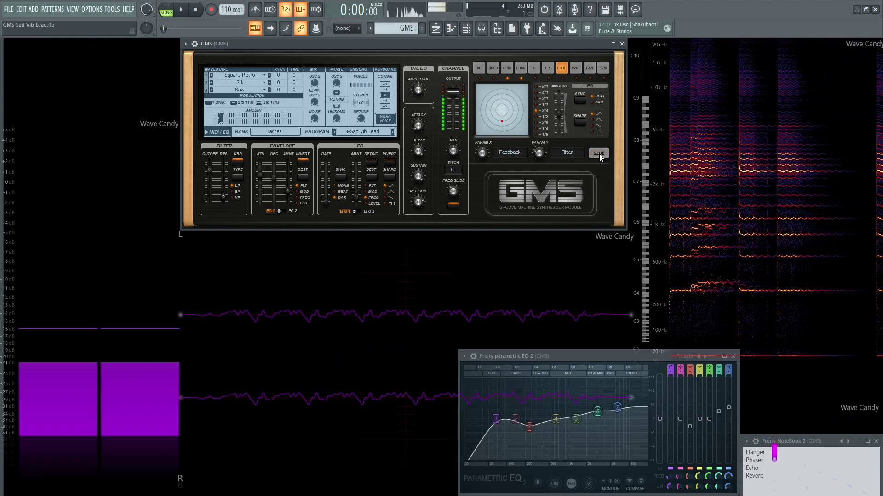
left_click(599, 153)
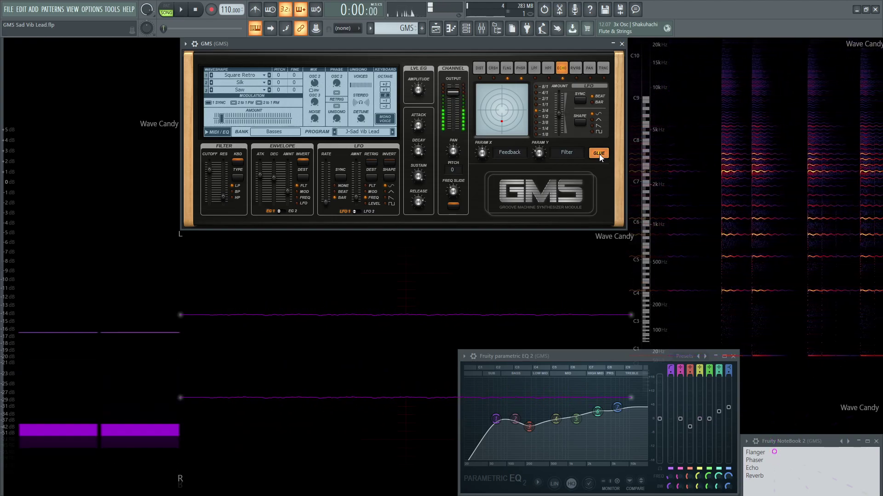
Step: Switch the effect to reverb with glue enabled and play the lead back
left_click(574, 67)
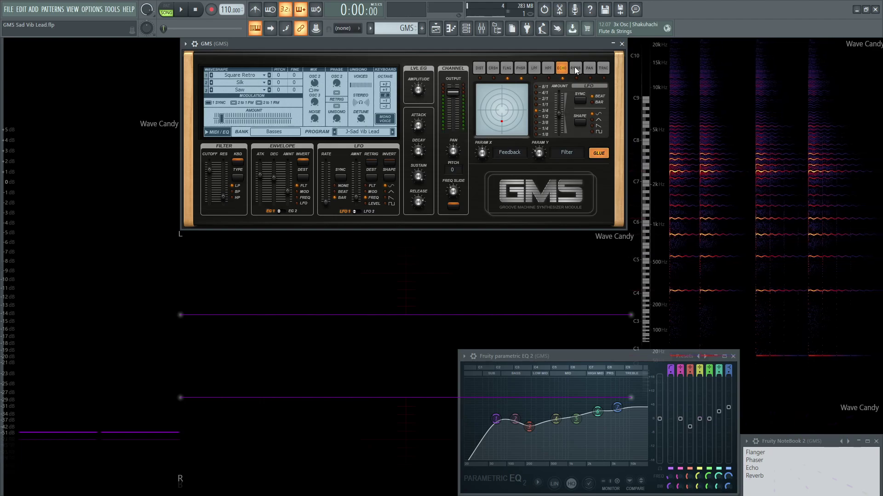
left_click(601, 153)
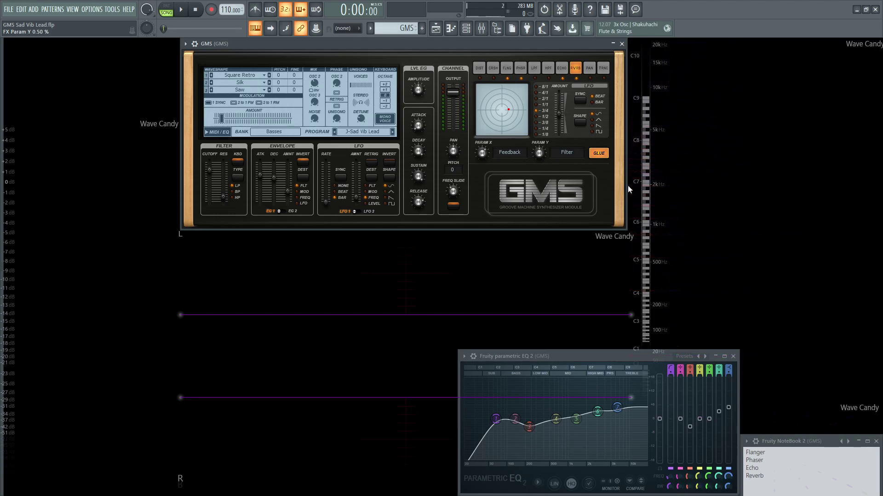
key("space")
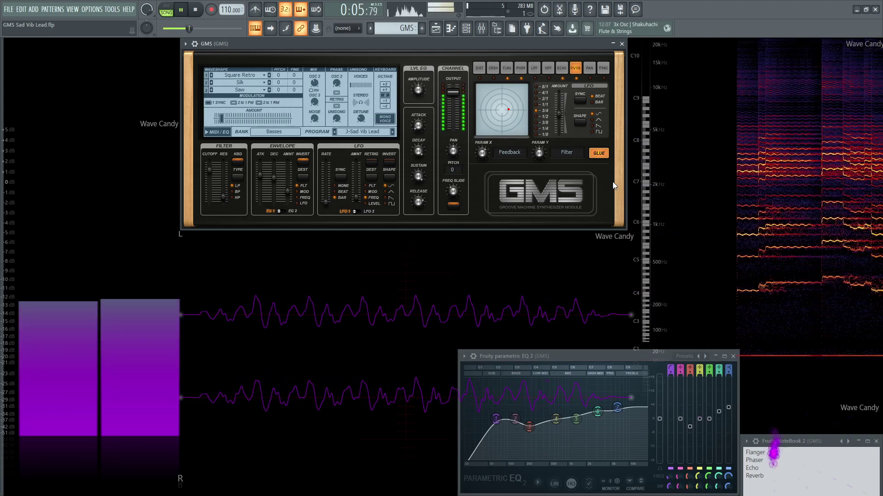
key("space")
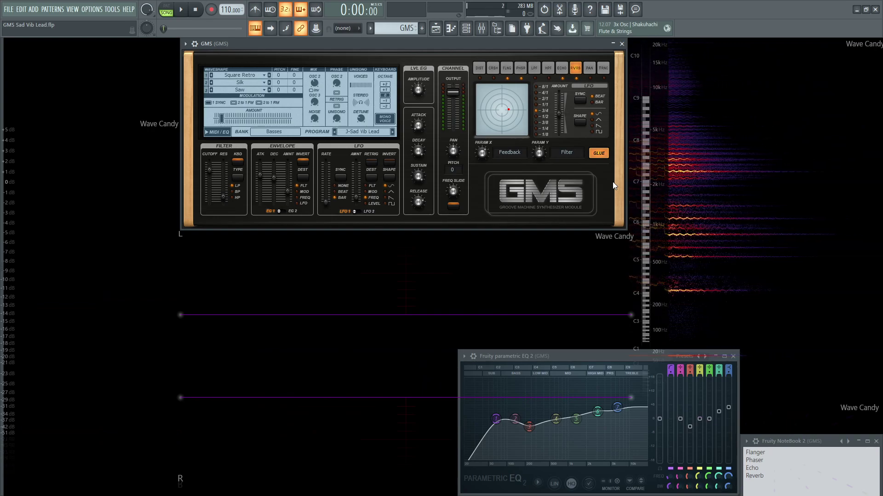
Step: Play the song in the Playlist with the GMS lead and FPC House drum clips
key("space")
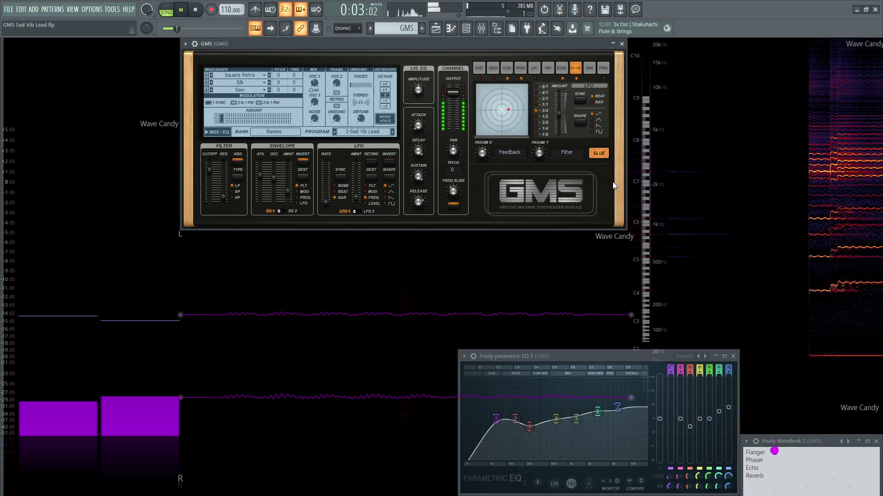
key("F5")
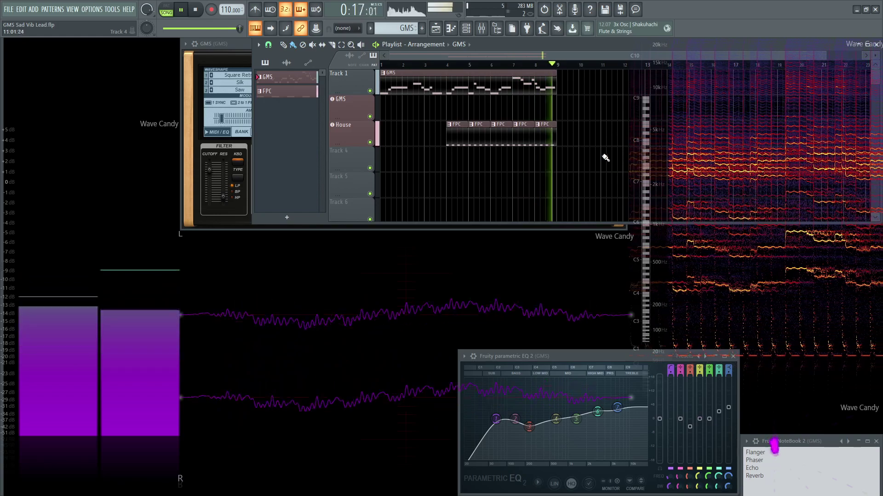
Step: Replay the song and show the GMS track's Ozone 8 Vintage Compressor (threshold -27.4 dB, ratio 8.0)
key("space")
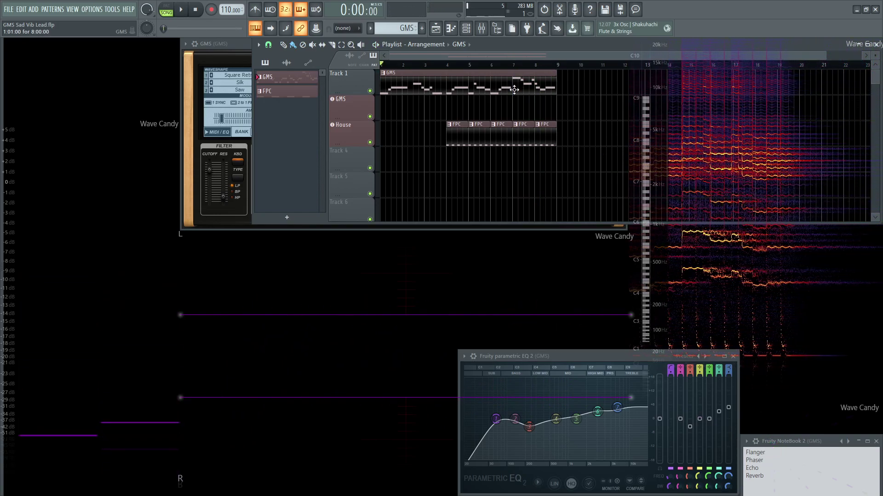
key("F9")
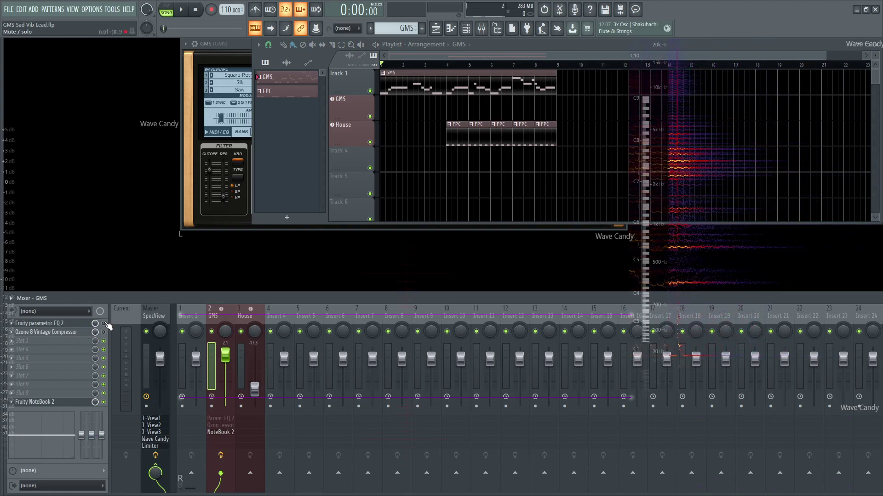
key("space")
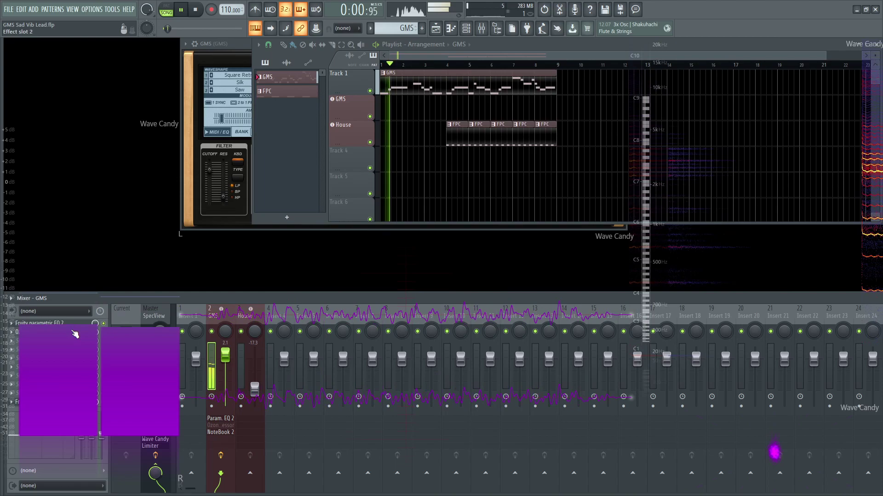
key("F9")
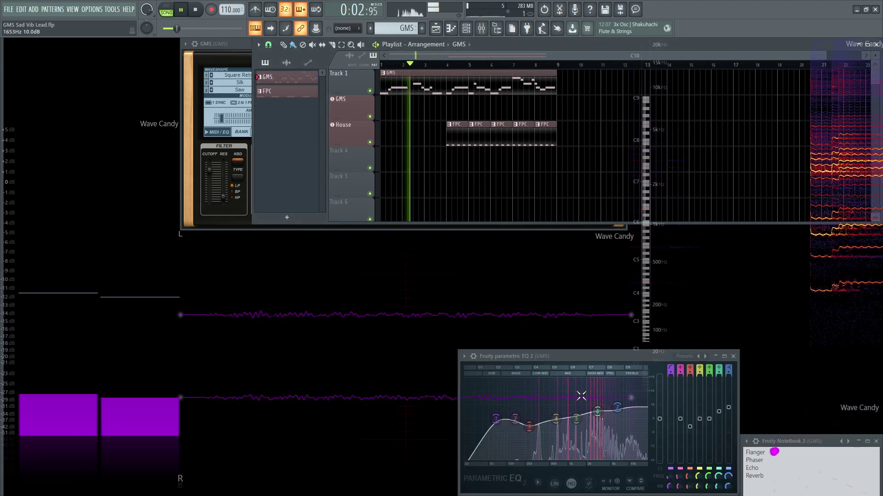
key("F9")
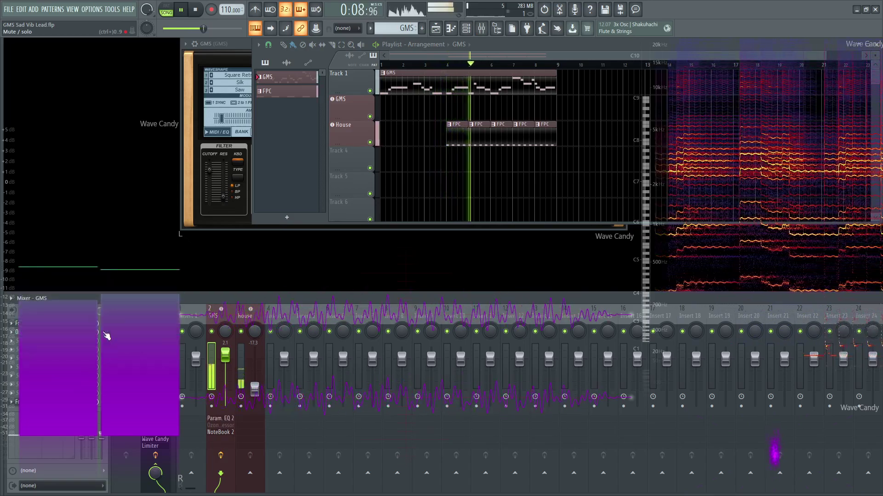
key("F9")
key("F9")
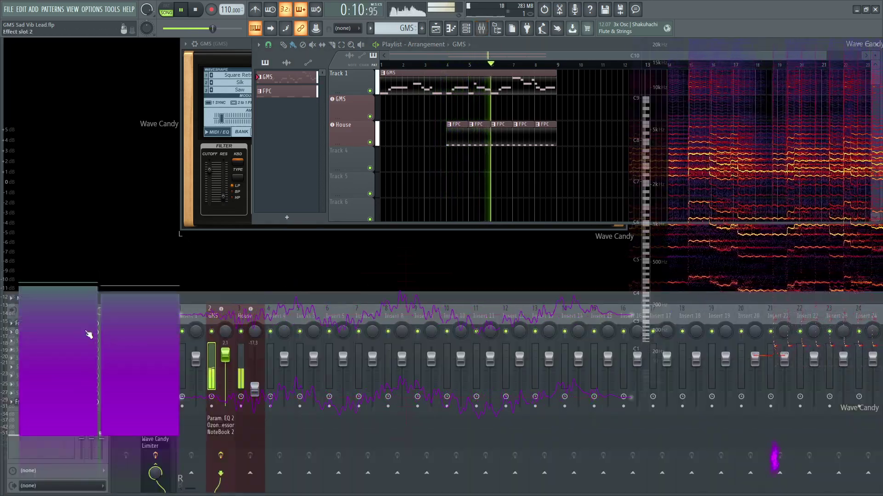
left_click(77, 331)
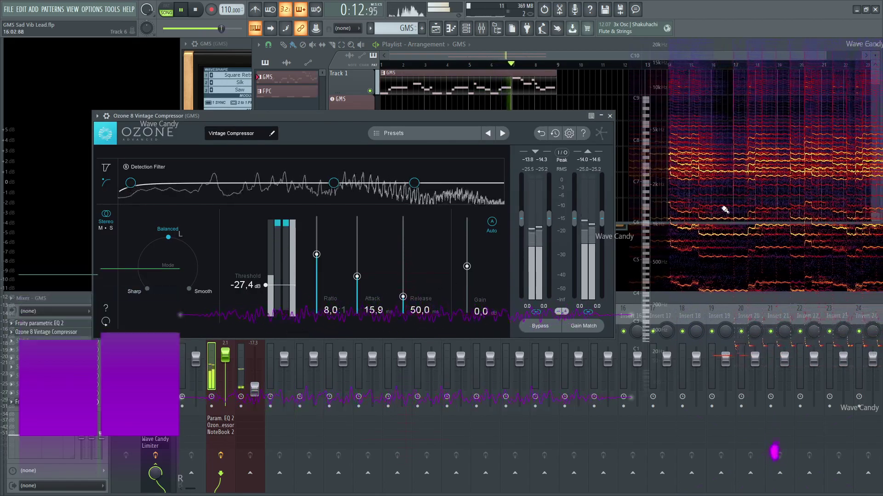
Step: Hide the Mixer, hear the compressed GMS lead with Ozone and Parametric EQ 2 showing, then stop
key("F9")
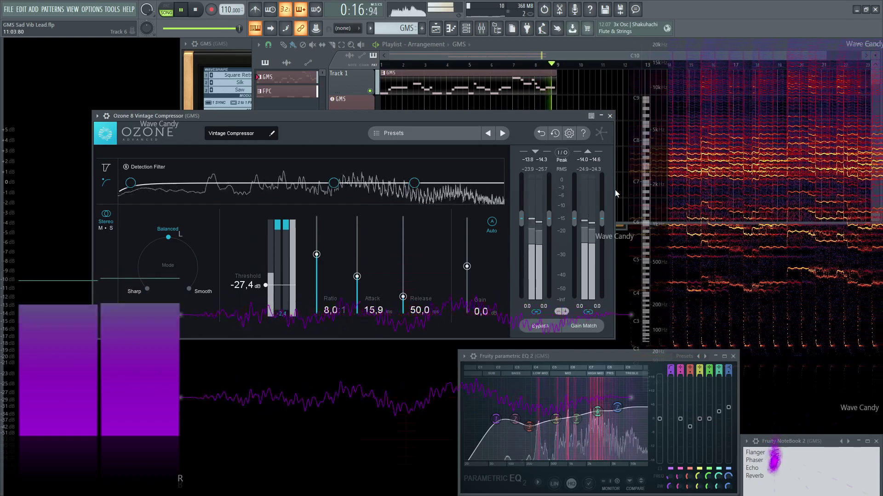
key("space")
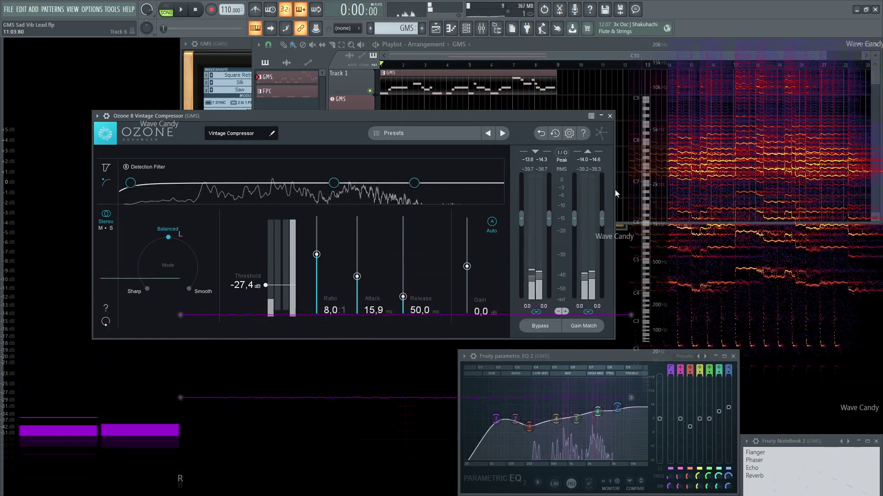